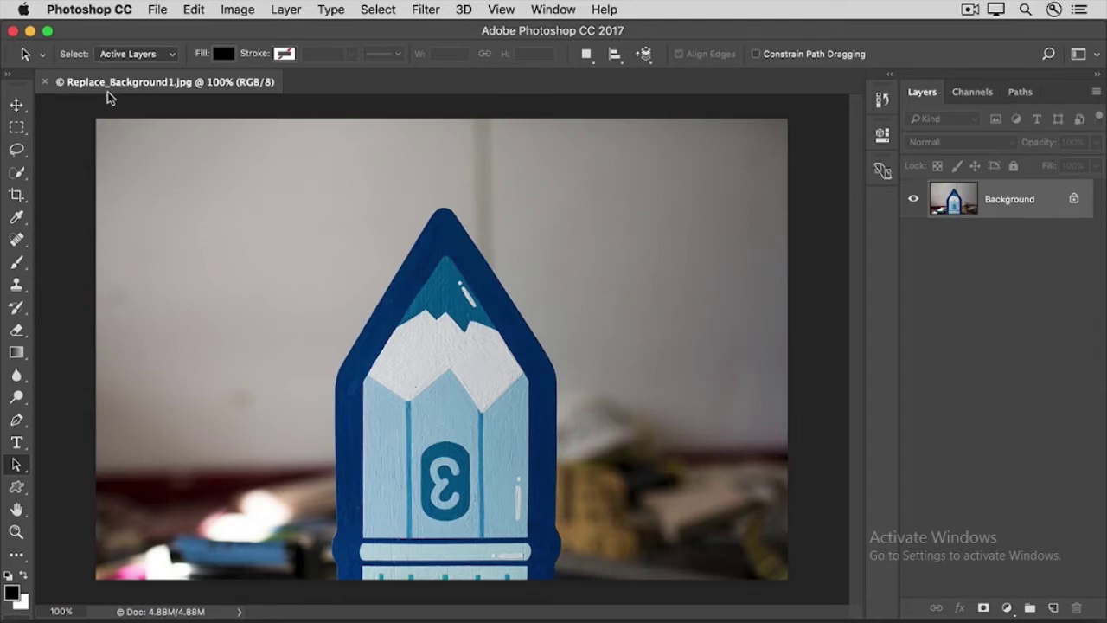
# Place Replace_Background2.jpg as an embedded layer above the pencil photo and commit it
pyautogui.click(154, 18)
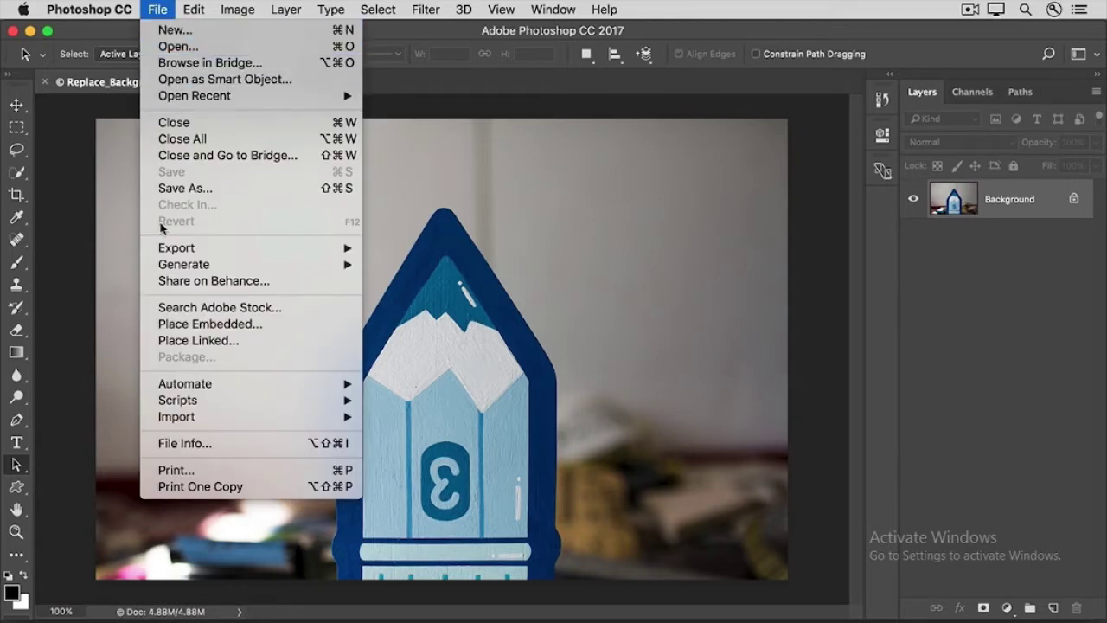
pyautogui.click(160, 325)
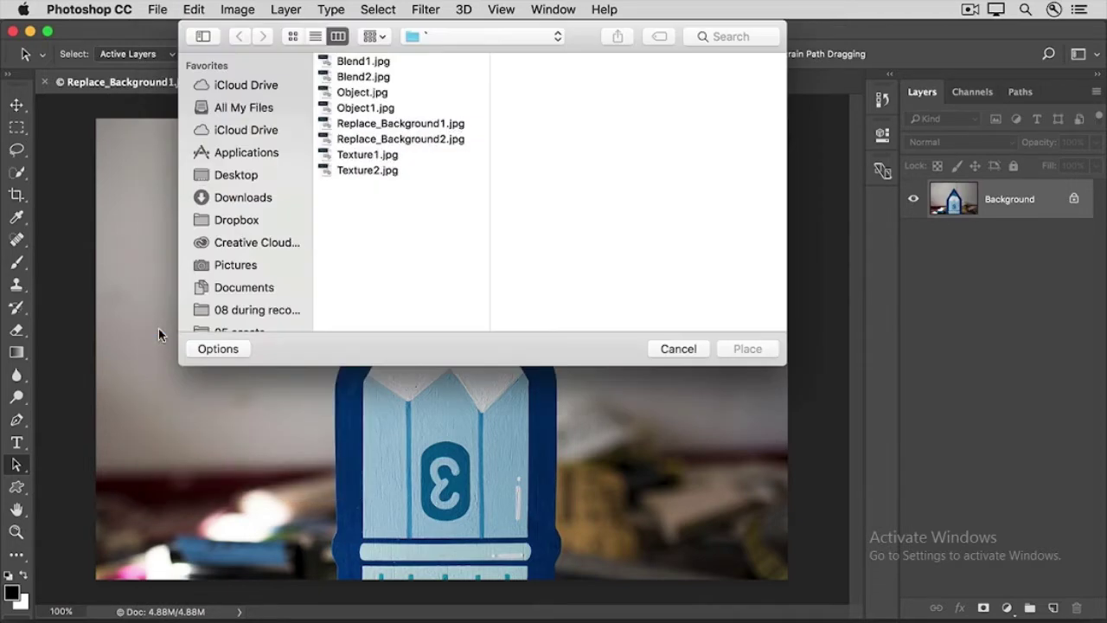
pyautogui.click(377, 142)
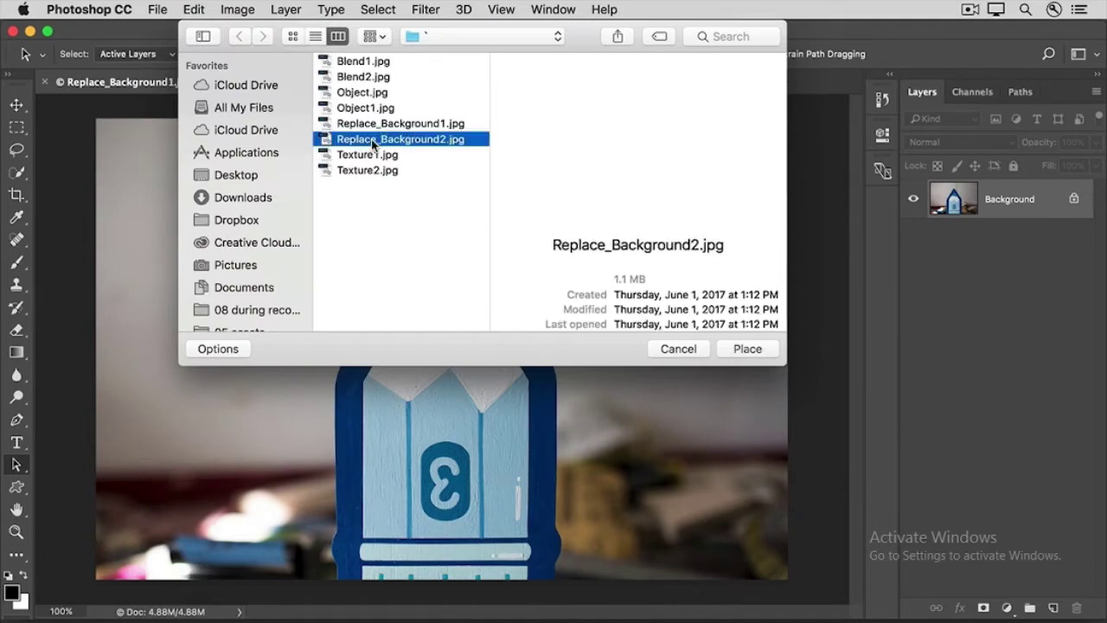
pyautogui.click(748, 349)
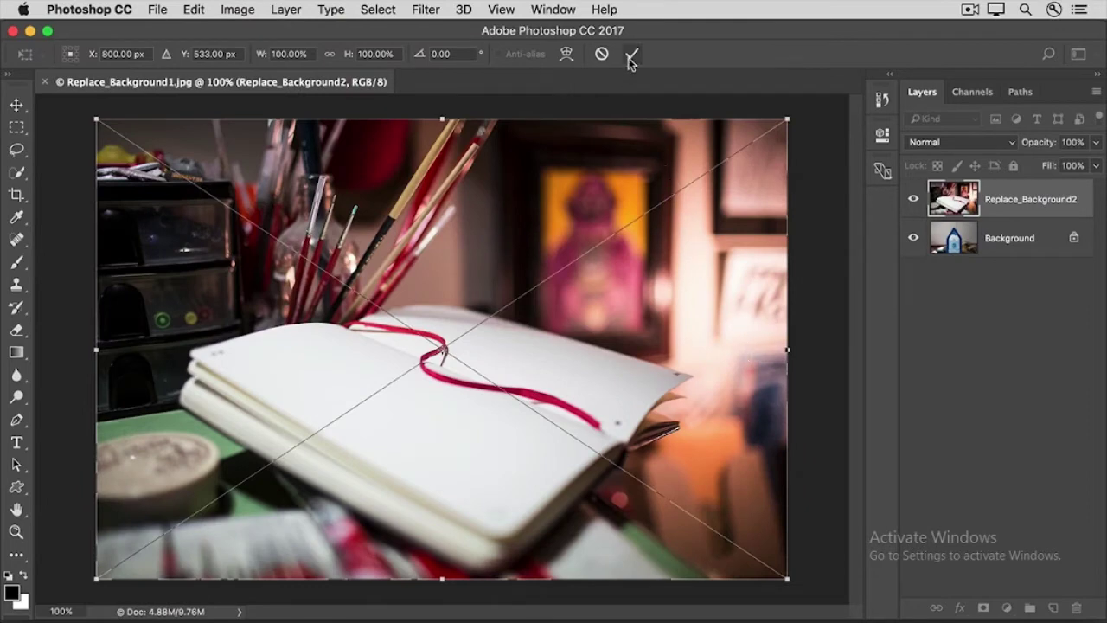
pyautogui.click(632, 54)
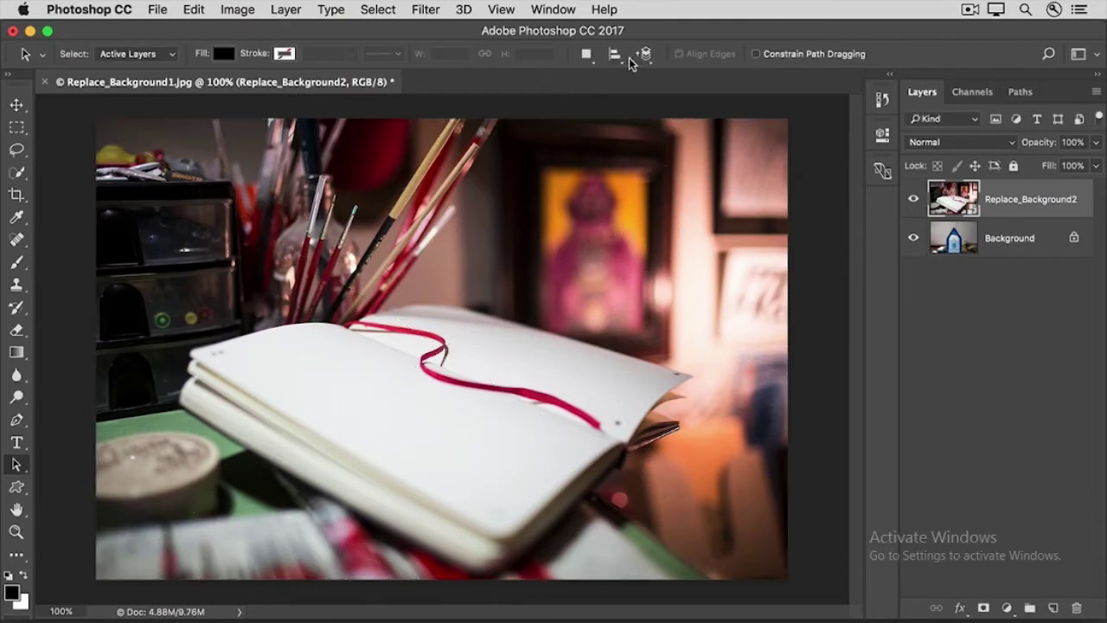
# Convert the locked Background layer into a regular layer named 'Pencil'
pyautogui.click(1052, 246)
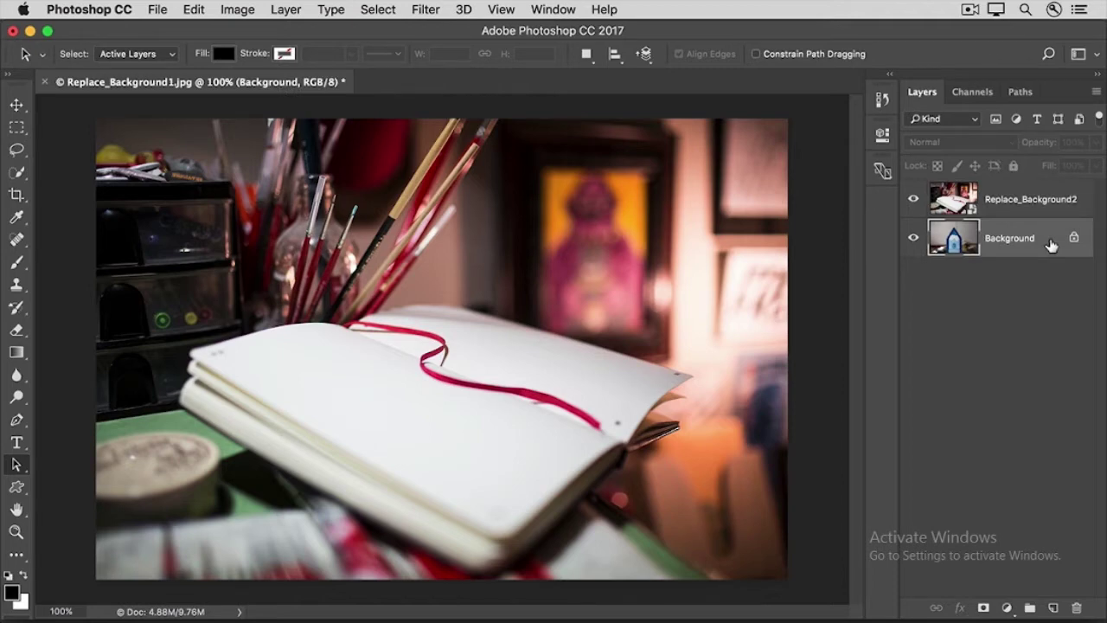
pyautogui.rightClick(1051, 245)
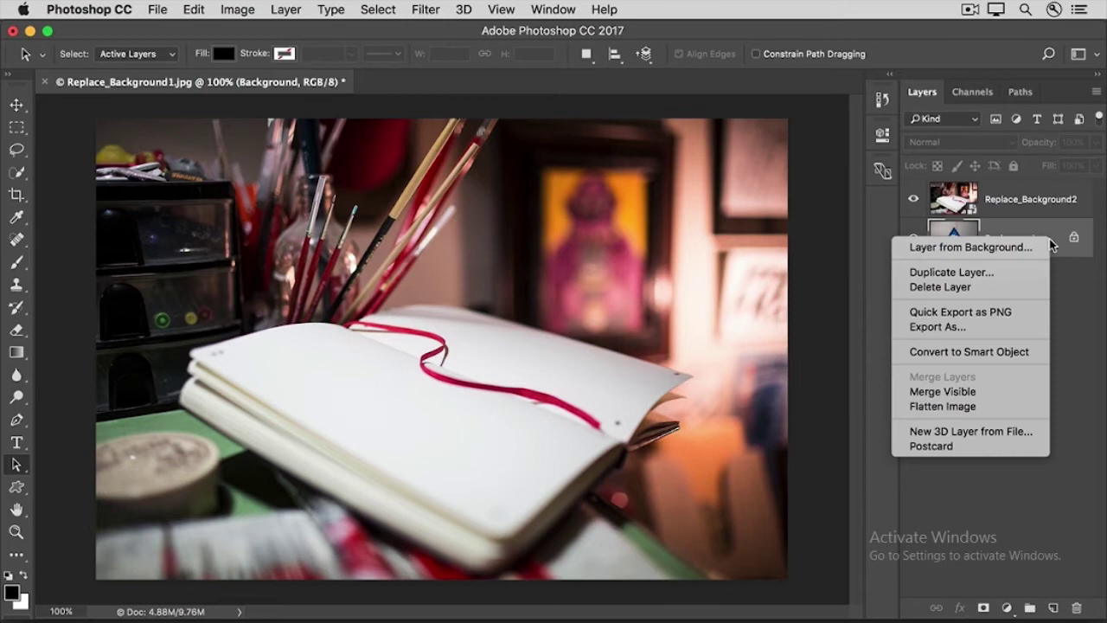
pyautogui.click(1042, 248)
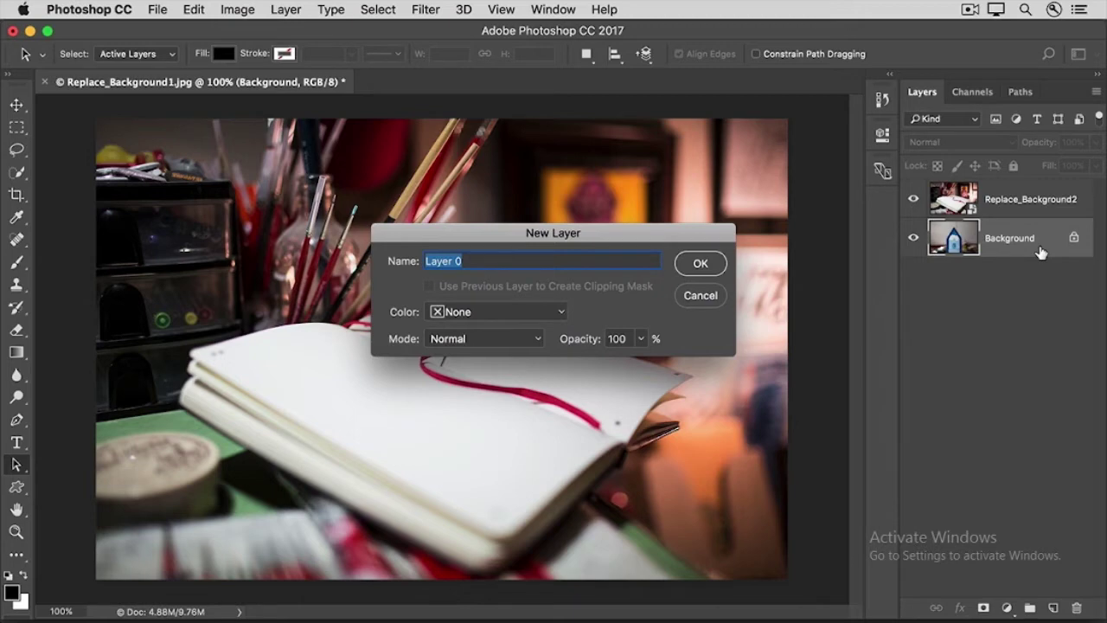
pyautogui.write('Pencil')
pyautogui.click(700, 263)
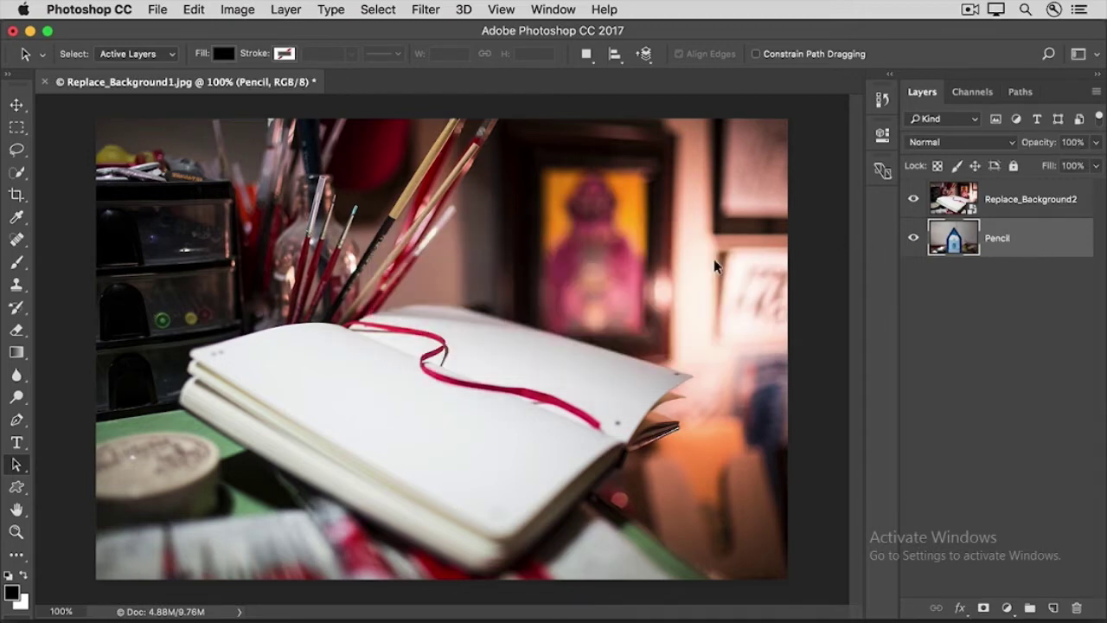
# Drag the Replace_Background2 layer below the Pencil layer in the Layers panel
pyautogui.click(1022, 208)
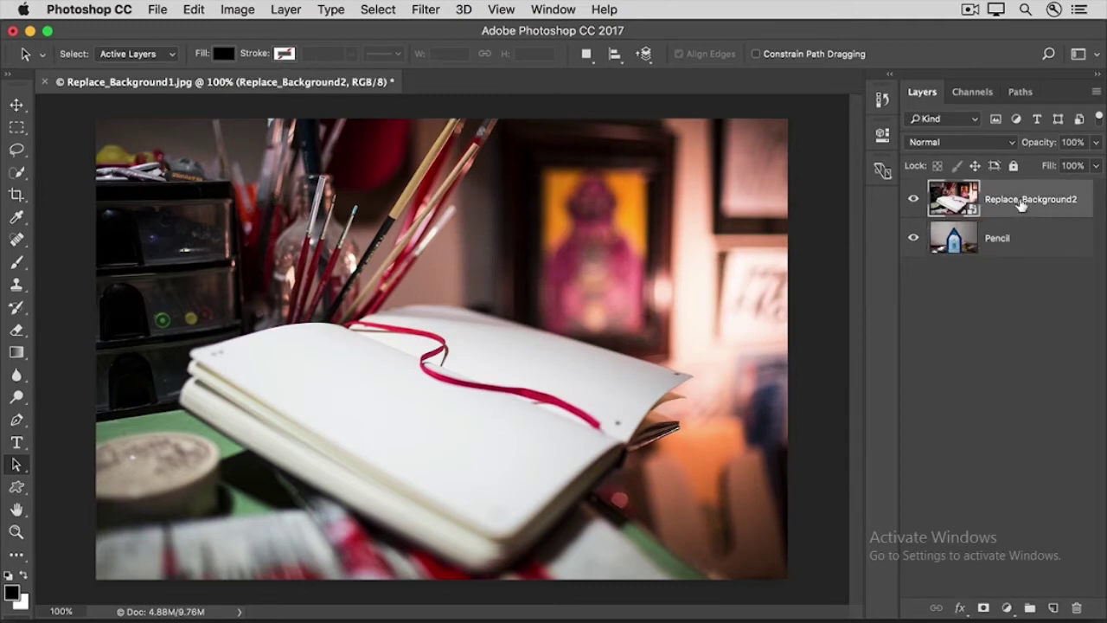
pyautogui.moveTo(1021, 202); pyautogui.dragTo(1022, 252)
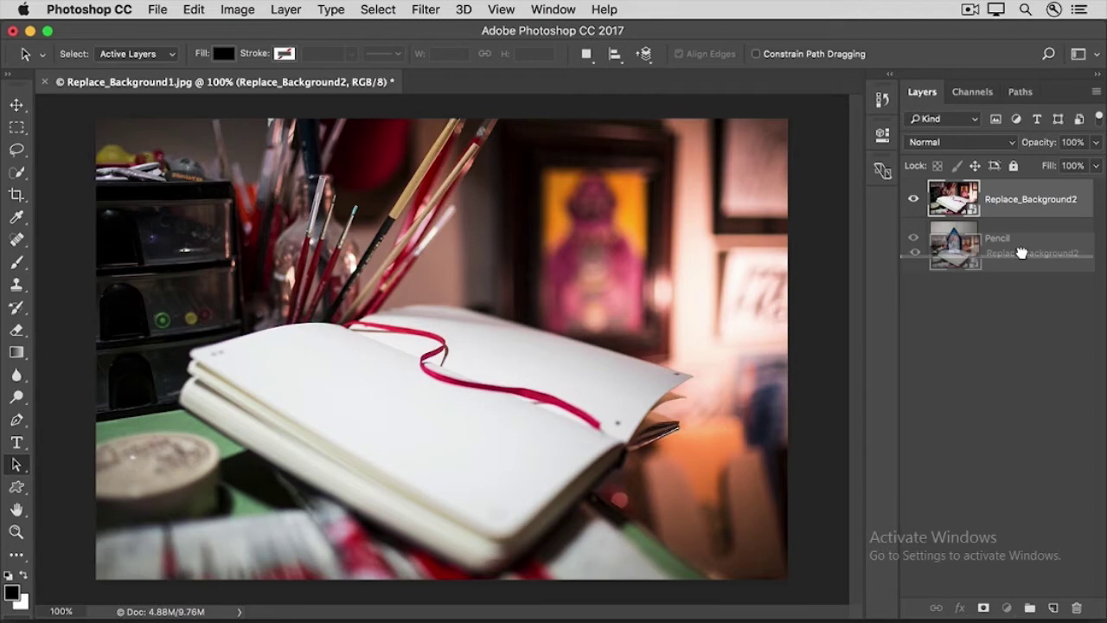
pyautogui.moveTo(1021, 253); pyautogui.dragTo(1024, 259)
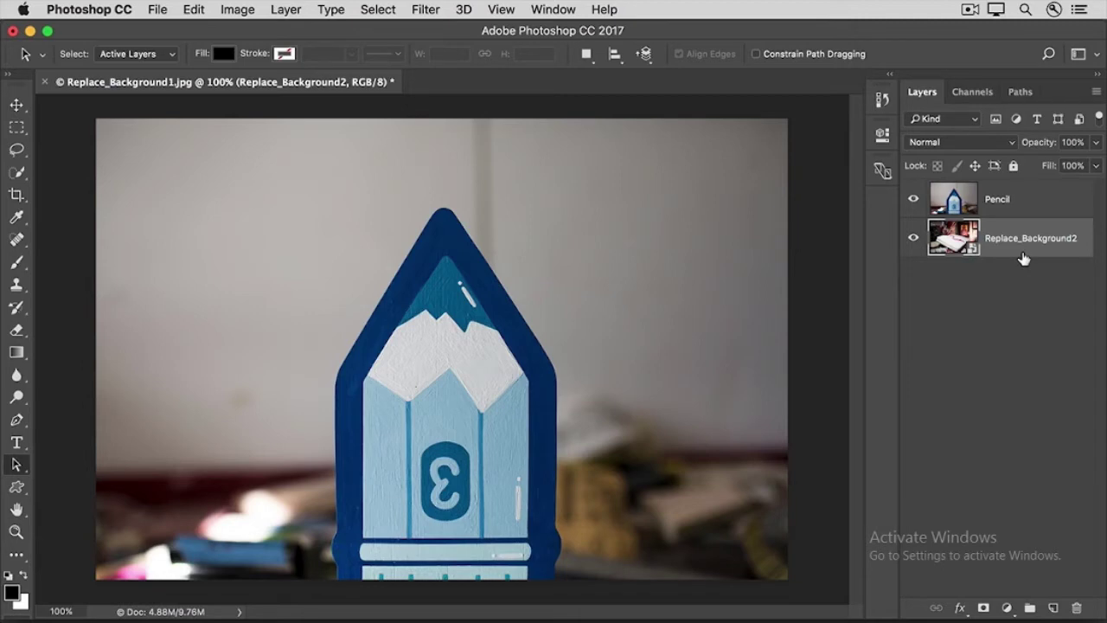
# Quick-select the wall and desk on the Pencil layer, then invert to select only the pencil
pyautogui.click(1030, 206)
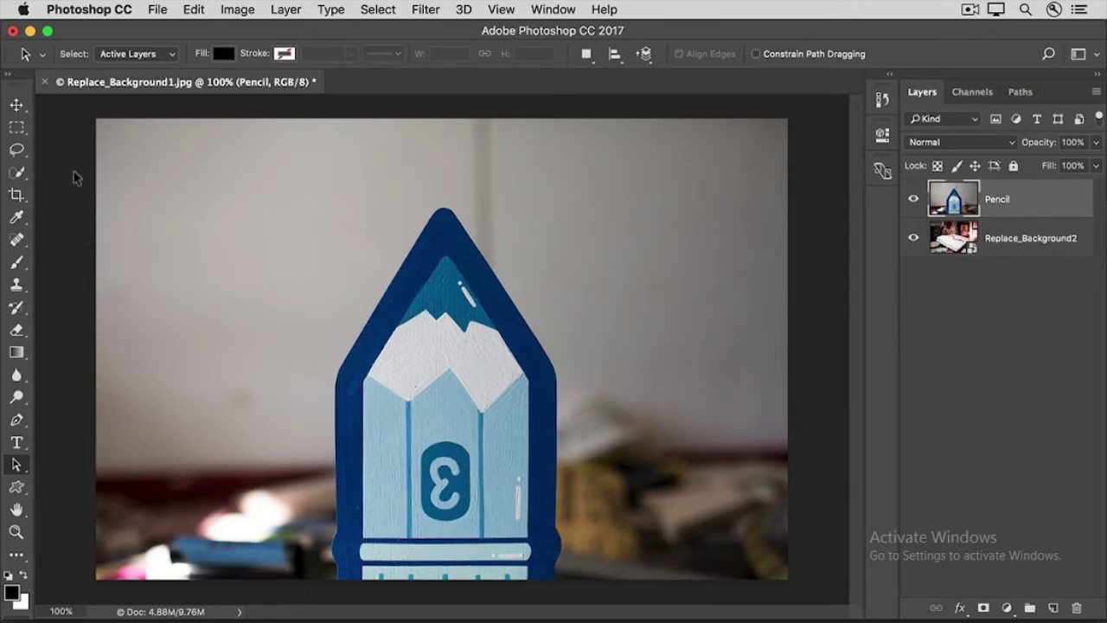
pyautogui.click(17, 173)
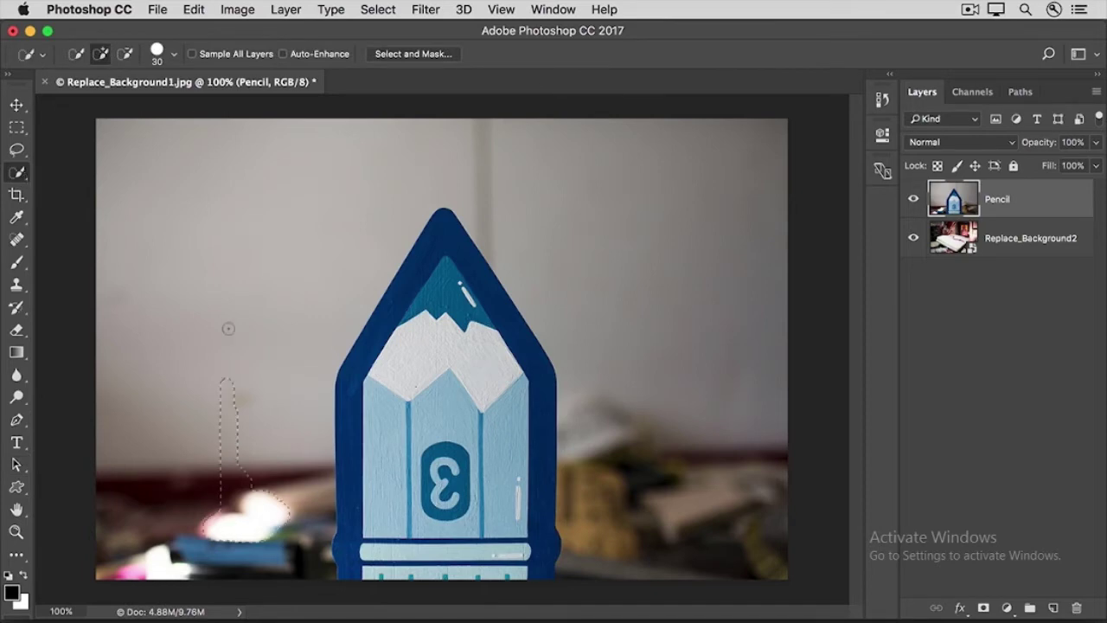
pyautogui.moveTo(228, 320)
pyautogui.mouseDown()
pyautogui.moveTo(249, 234)
pyautogui.moveTo(298, 182)
pyautogui.moveTo(461, 153)
pyautogui.moveTo(525, 162)
pyautogui.moveTo(587, 242)
pyautogui.moveTo(626, 323)
pyautogui.moveTo(636, 389)
pyautogui.mouseUp()
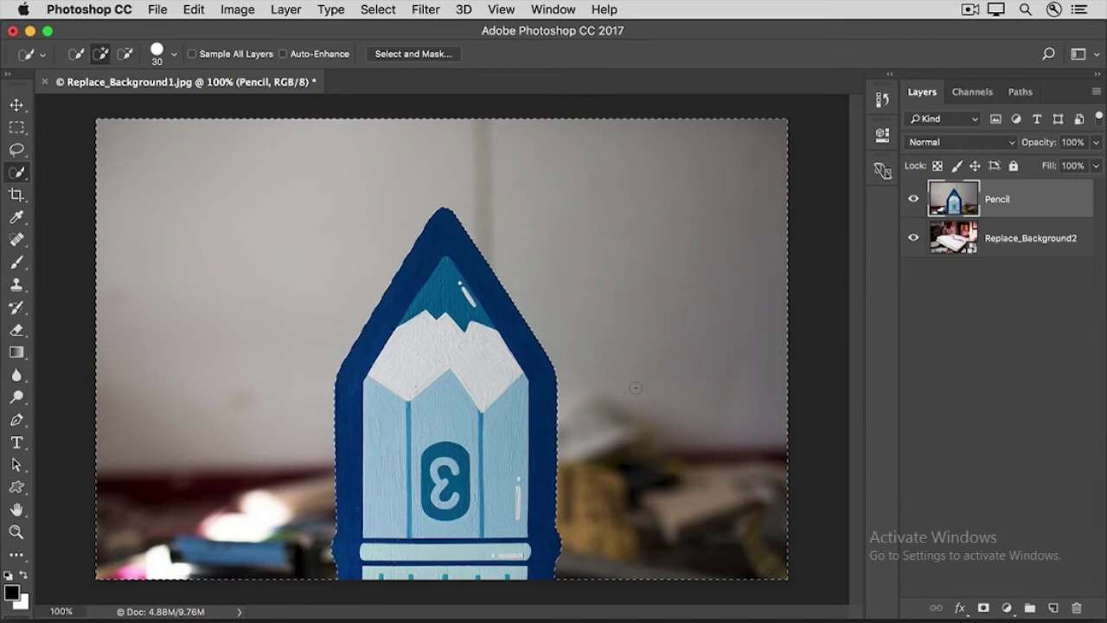
pyautogui.click(374, 11)
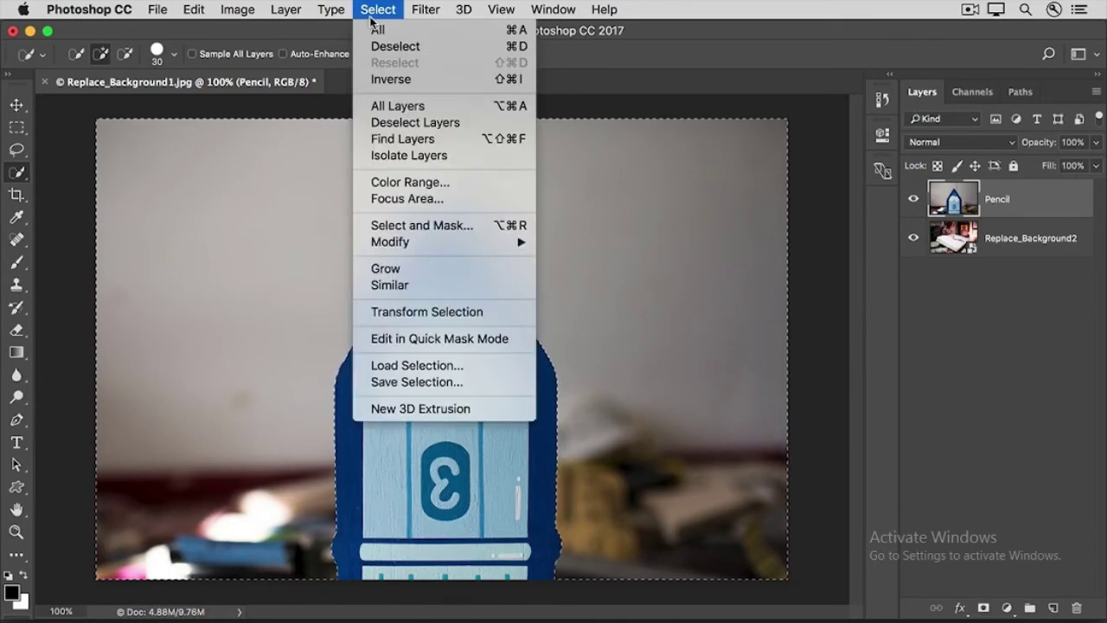
pyautogui.click(375, 79)
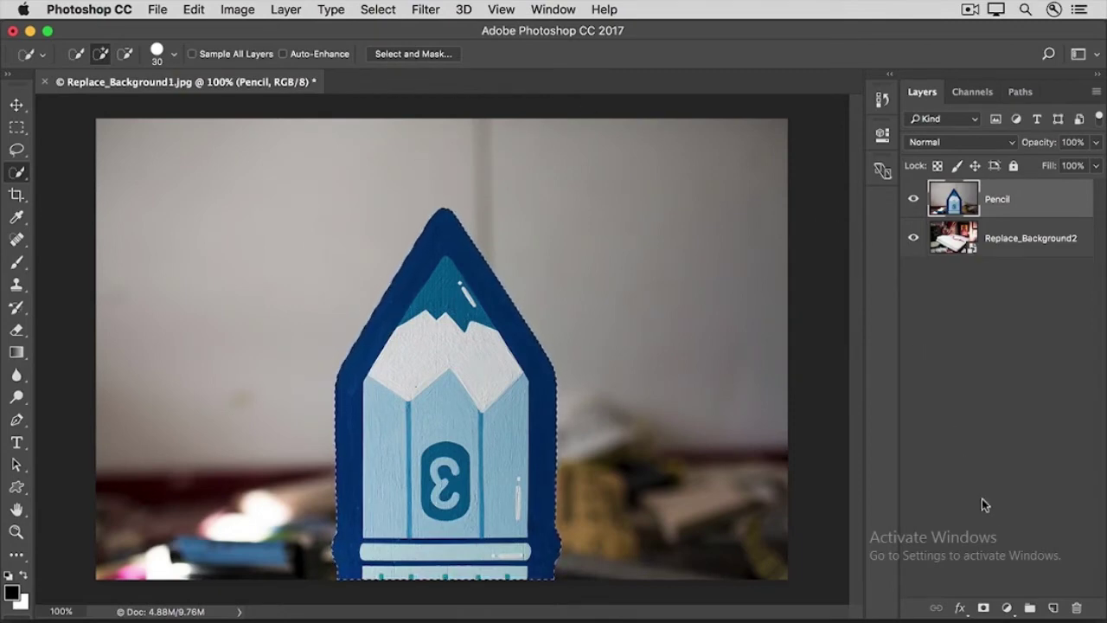
# Add a layer mask to the Pencil layer from the pencil selection
pyautogui.click(984, 609)
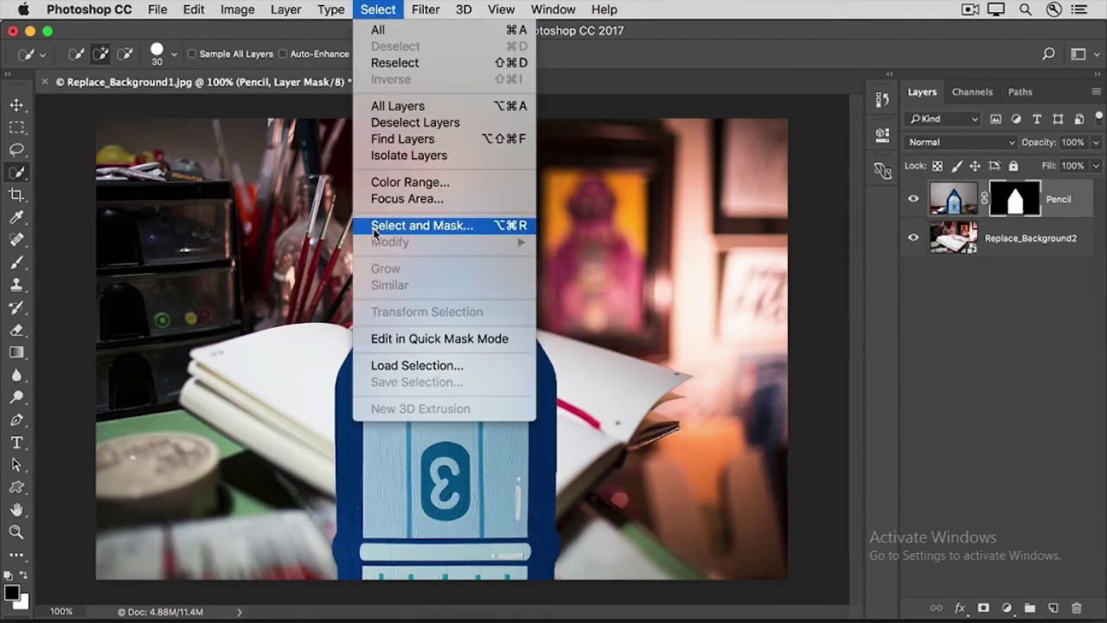
# Open Select and Mask for the pencil mask with the On Layers view mode
pyautogui.click(373, 228)
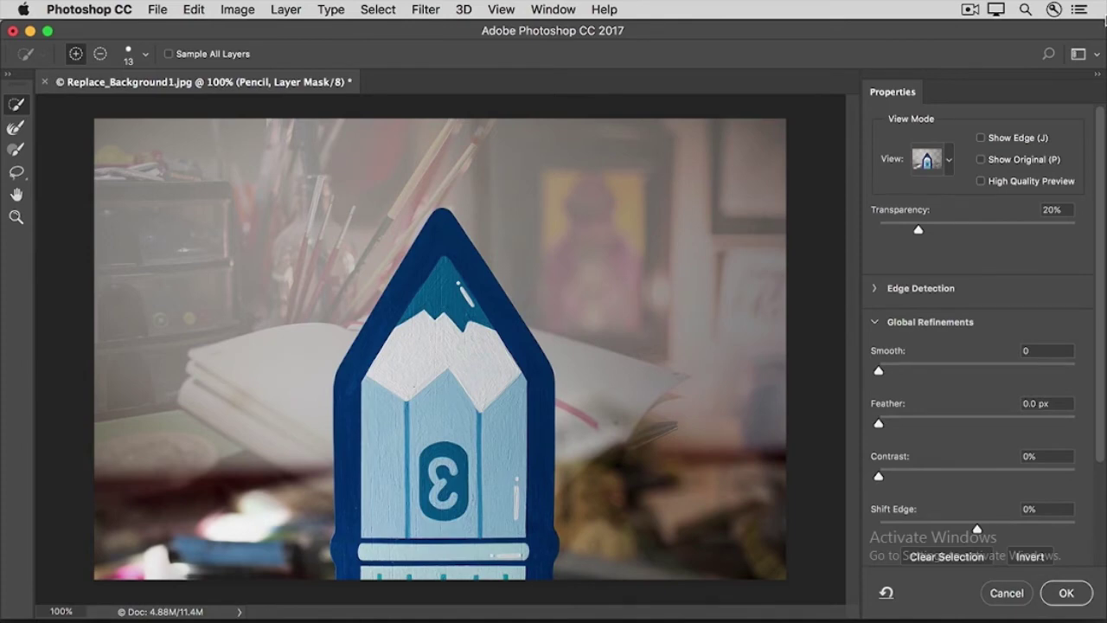
pyautogui.click(930, 172)
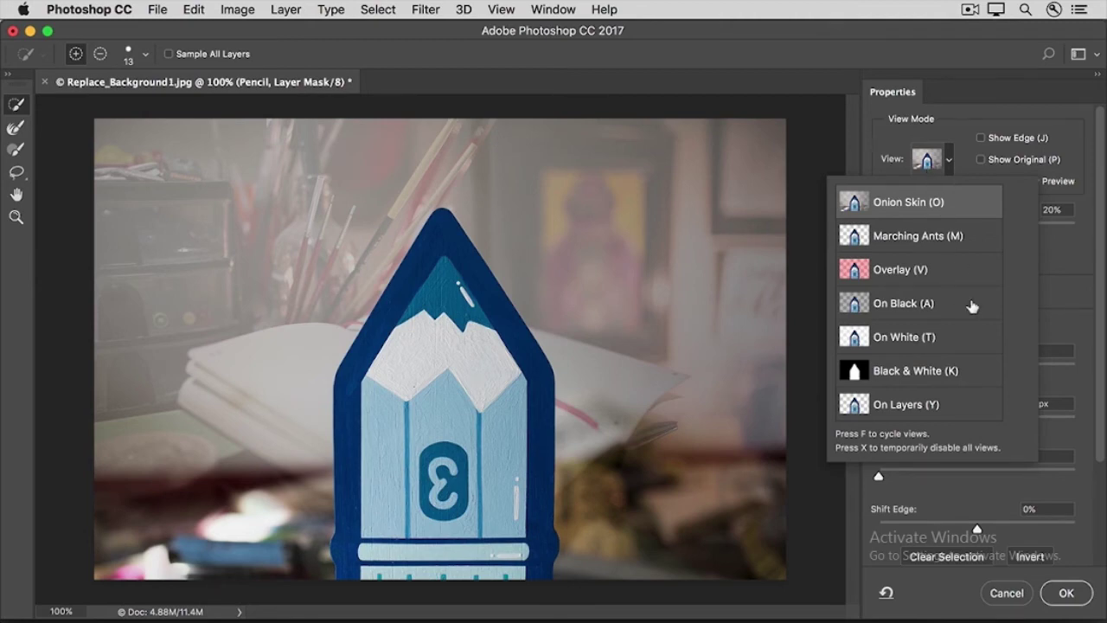
pyautogui.click(970, 414)
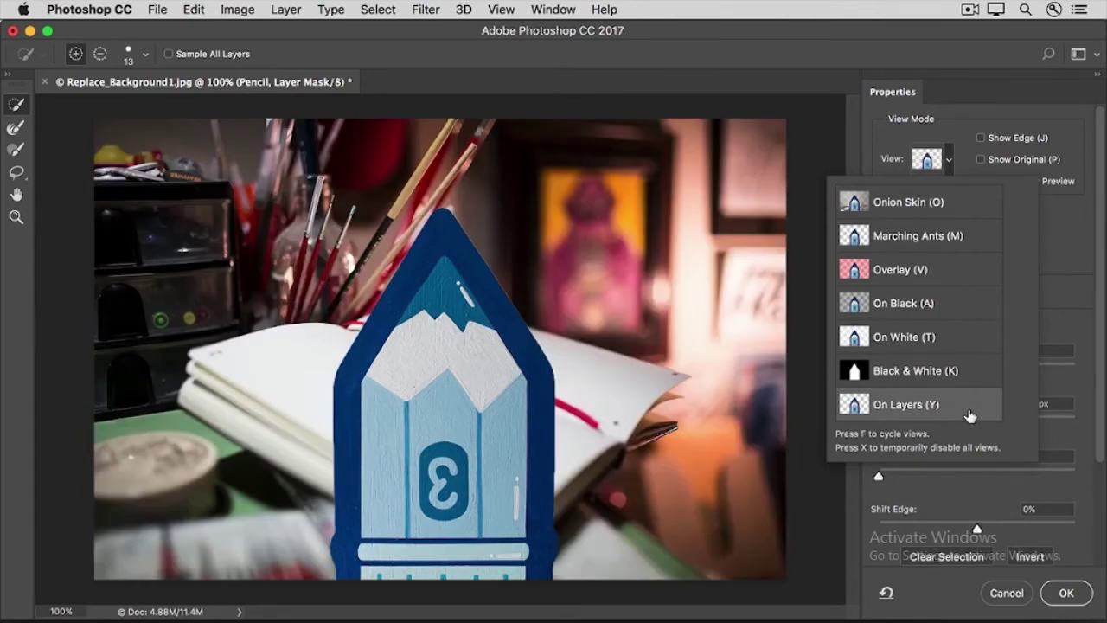
pyautogui.click(877, 139)
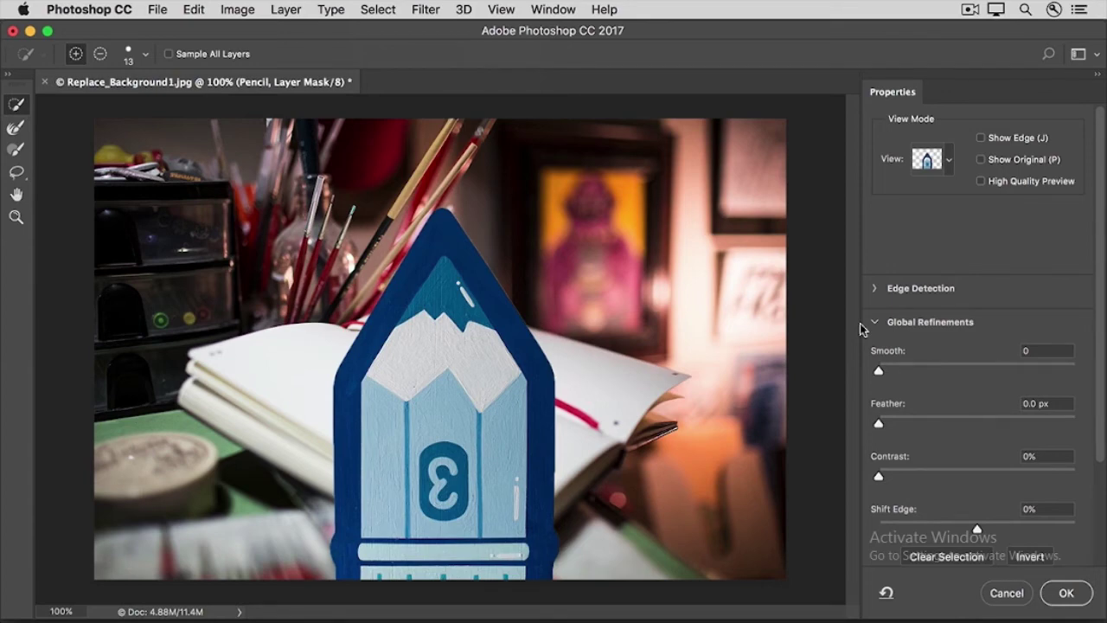
# Refine the mask with Shift Edge -52%, Smooth 9 and Contrast 14%, then apply it
pyautogui.press('Tab')
pyautogui.moveTo(977, 531); pyautogui.dragTo(925, 530)
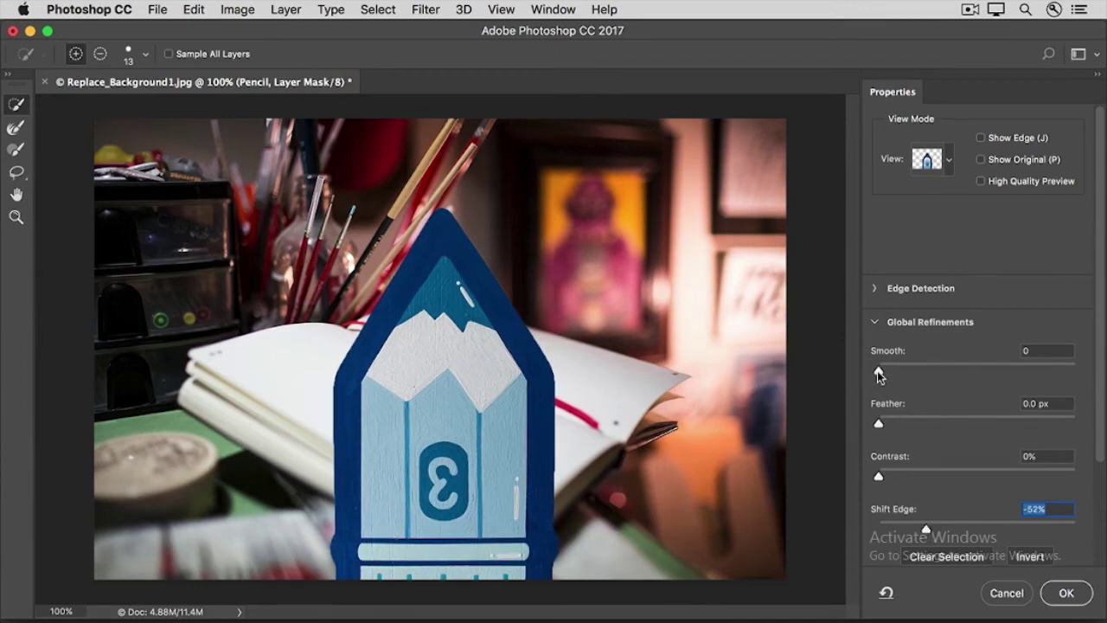
pyautogui.moveTo(878, 373); pyautogui.dragTo(898, 374)
pyautogui.moveTo(880, 476); pyautogui.dragTo(906, 480)
pyautogui.scroll(-3, 905, 478)
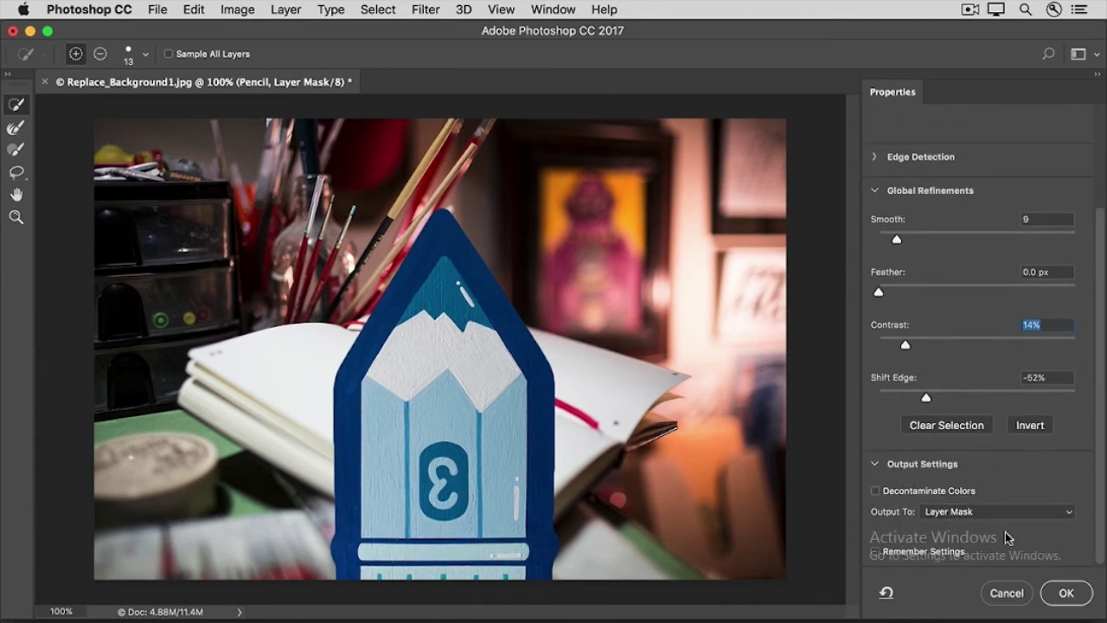
pyautogui.click(1054, 594)
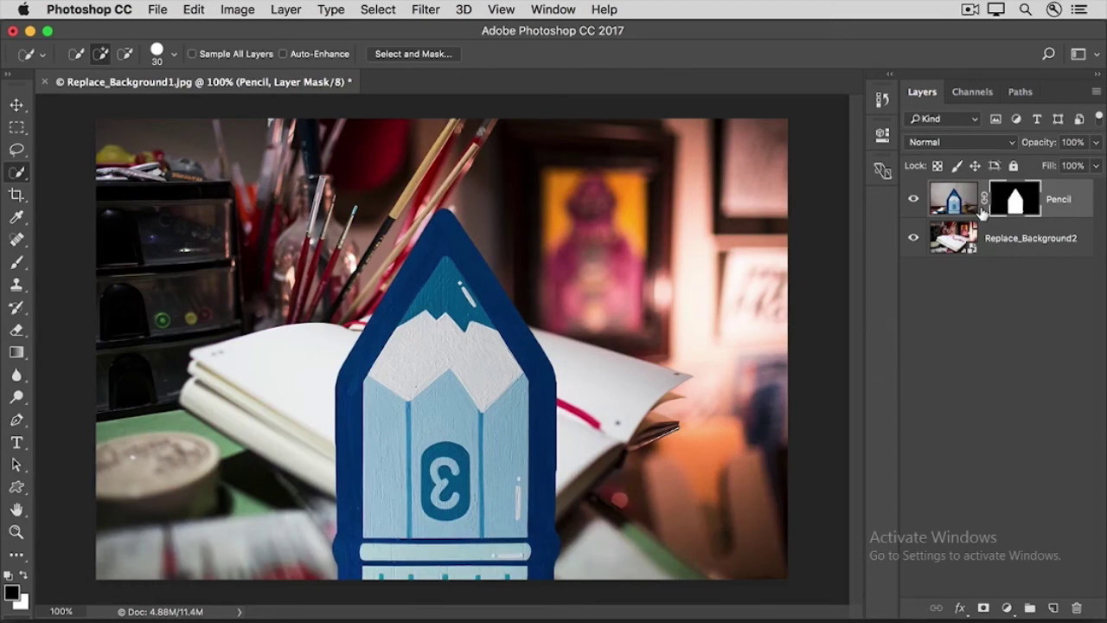
# Move the masked pencil right, beside the open sketchbook, using the Move tool
pyautogui.click(17, 105)
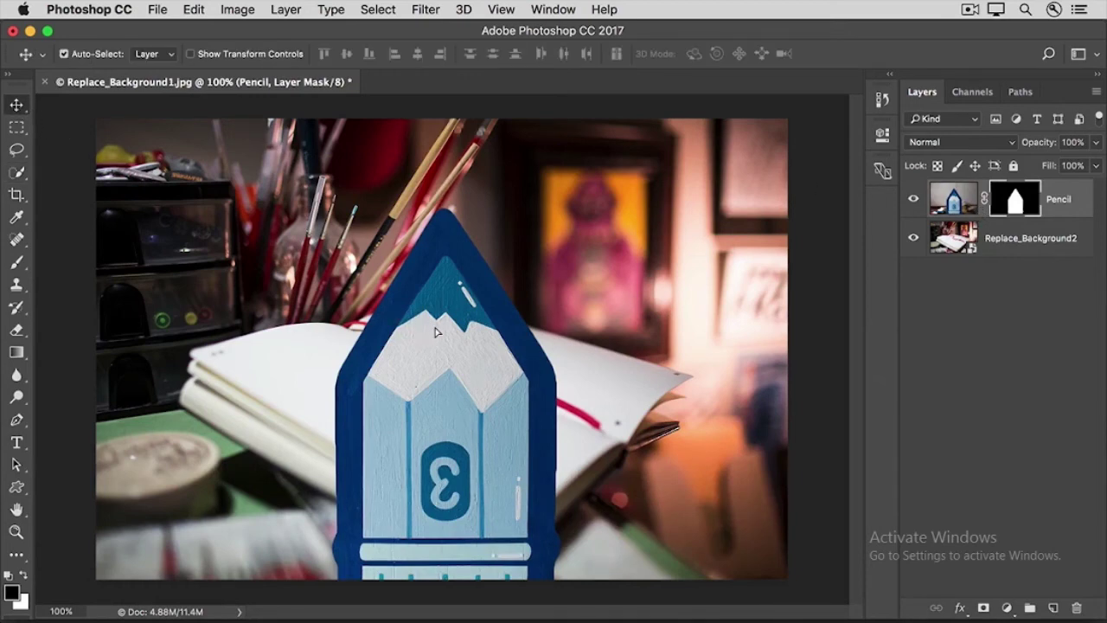
pyautogui.moveTo(437, 331); pyautogui.dragTo(595, 332)
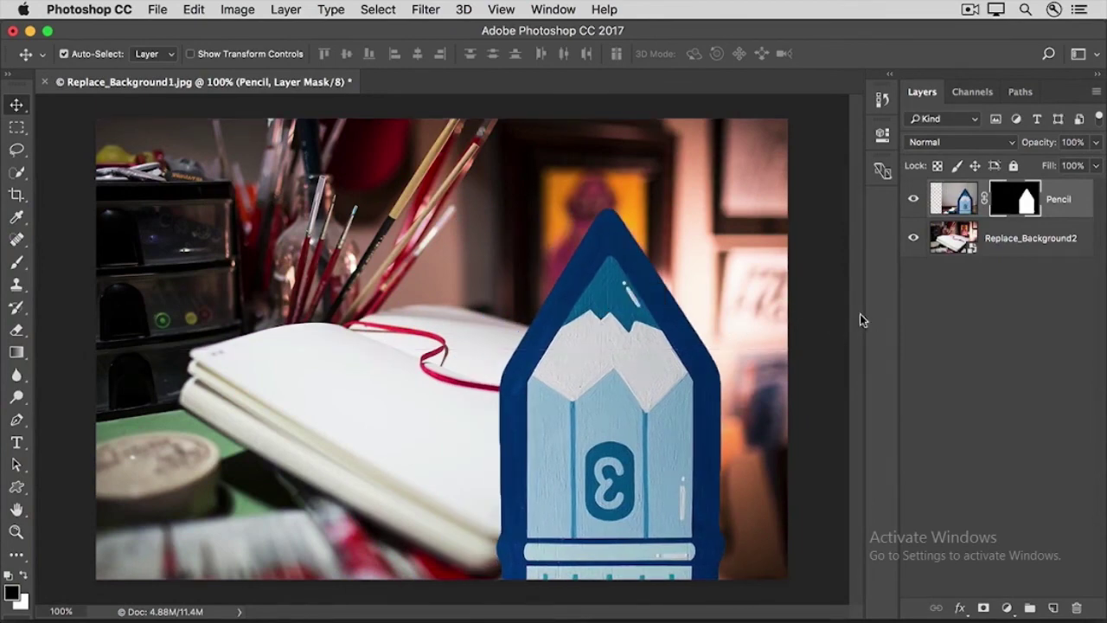